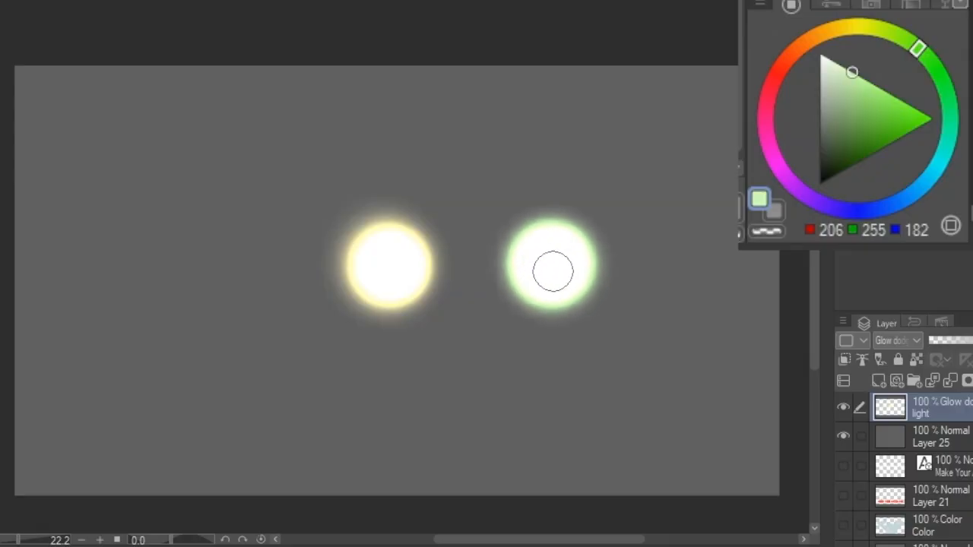
# - Paint a red-orange glowing light spot to the left of the yellow one on the Glow dodge layer
pyautogui.click(783, 70)
pyautogui.moveTo(217, 243)
pyautogui.mouseDown()
pyautogui.moveTo(235, 265)
pyautogui.moveTo(220, 289)
pyautogui.moveTo(200, 273)
pyautogui.moveTo(210, 263)
pyautogui.mouseUp()
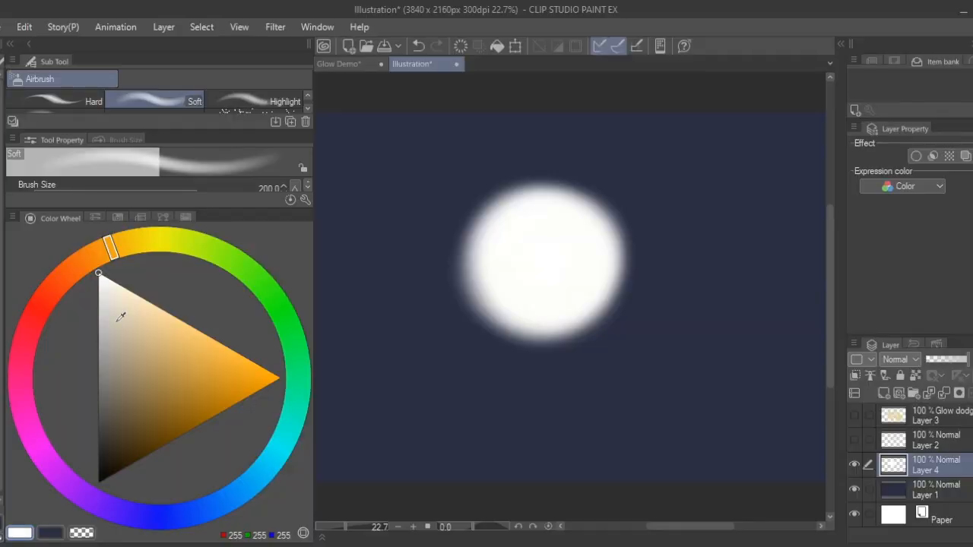
# - Airbrush a saturated orange glow around the white spot on Layer 4 with the Soft airbrush
pyautogui.click(214, 338)
pyautogui.moveTo(524, 198)
pyautogui.mouseDown()
pyautogui.moveTo(487, 203)
pyautogui.moveTo(508, 309)
pyautogui.moveTo(629, 271)
pyautogui.moveTo(563, 180)
pyautogui.moveTo(504, 195)
pyautogui.moveTo(536, 211)
pyautogui.moveTo(504, 192)
pyautogui.moveTo(484, 305)
pyautogui.moveTo(617, 308)
pyautogui.moveTo(613, 213)
pyautogui.moveTo(493, 213)
pyautogui.mouseUp()
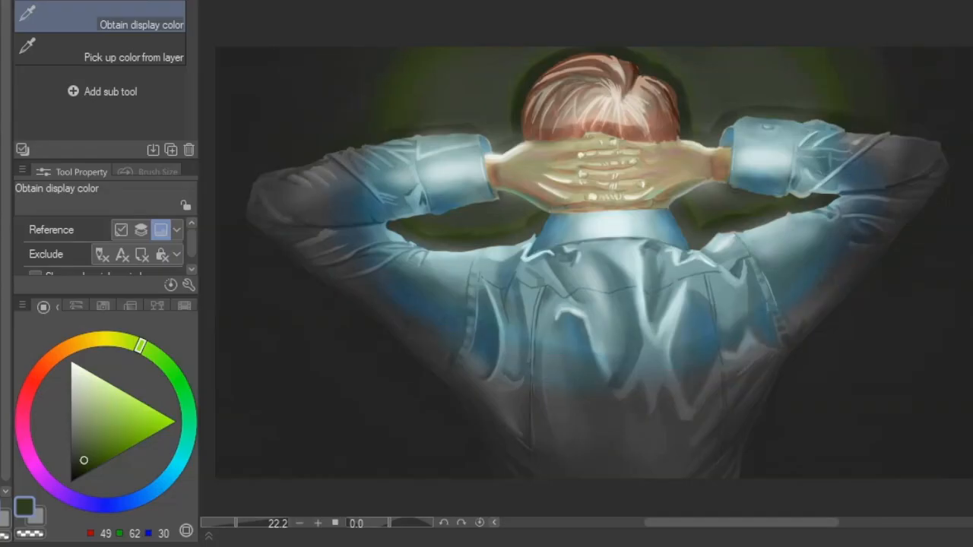
# - Sample the display colours of the lit jacket sleeve, collar, hands and hair with the eyedropper to compare them
pyautogui.click(452, 269)
pyautogui.click(451, 269)
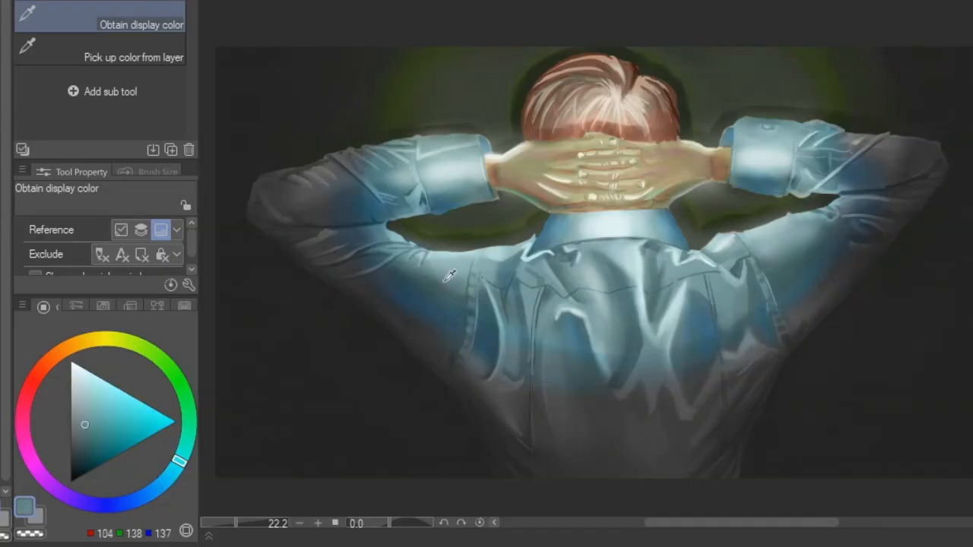
pyautogui.click(434, 317)
pyautogui.click(441, 304)
pyautogui.click(570, 203)
pyautogui.click(531, 200)
pyautogui.moveTo(532, 199); pyautogui.dragTo(543, 166)
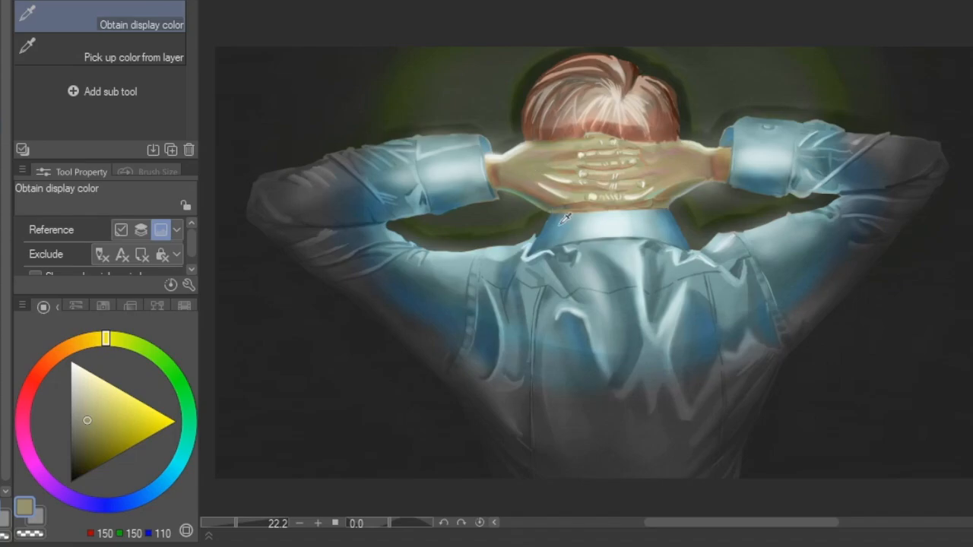
pyautogui.click(554, 126)
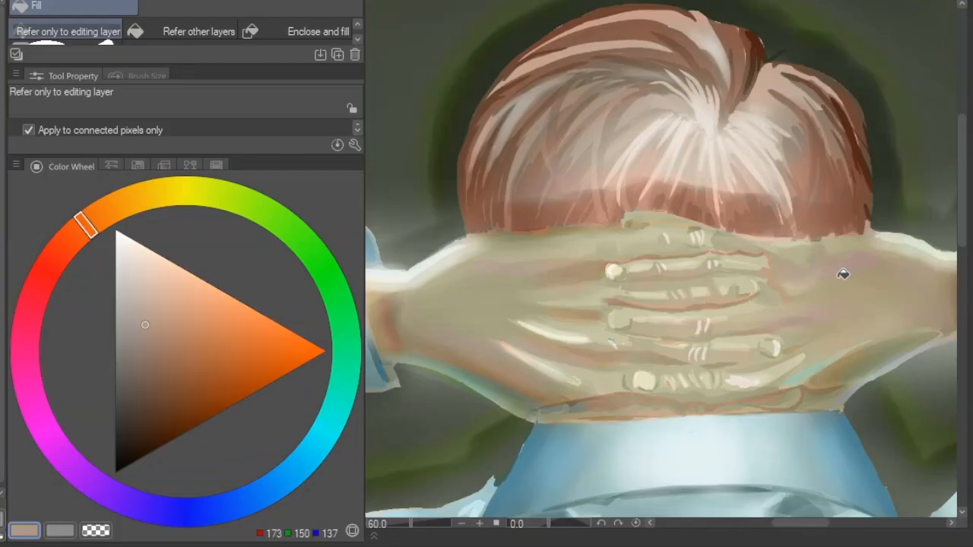
# - Sample the skin tones across both clasped hands with the eyedropper
pyautogui.press('o')
pyautogui.rightClick(808, 287)
pyautogui.press('Escape')
pyautogui.press('i')
pyautogui.moveTo(774, 278); pyautogui.dragTo(519, 382)
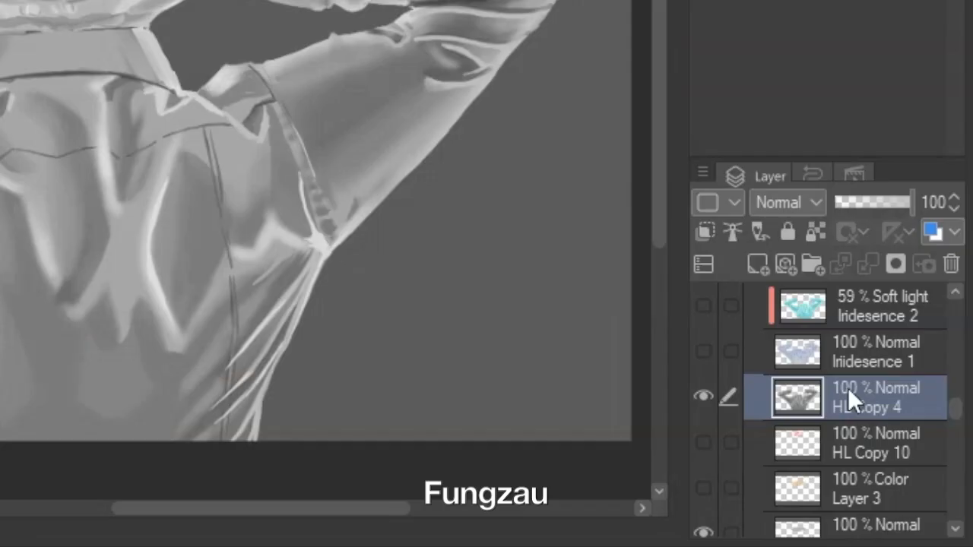
# - Duplicate the HL Copy 4 layer and apply the Somber Shade (blue) gradient map to the jacket's copy
pyautogui.hotkey('ctrl', 'c')
pyautogui.hotkey('ctrl', 'v')
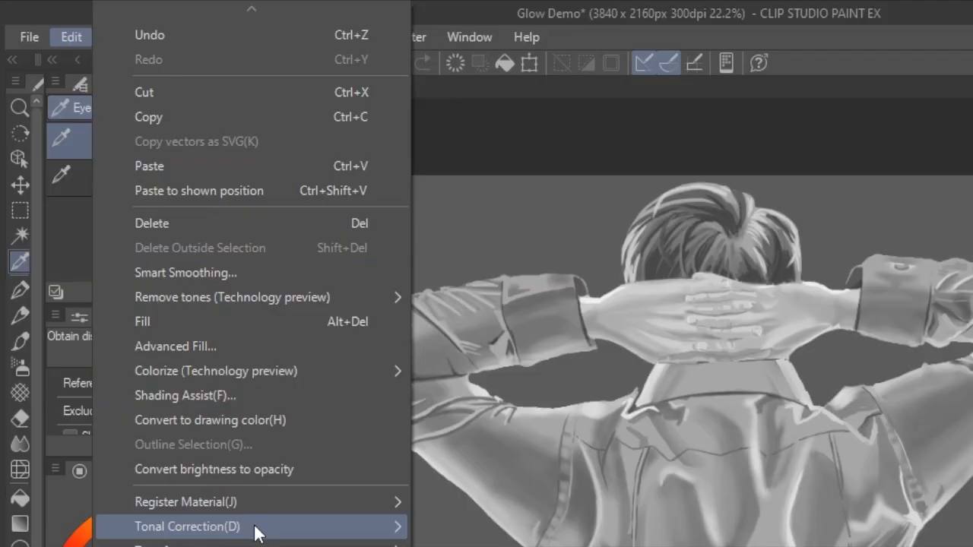
pyautogui.moveTo(256, 531)
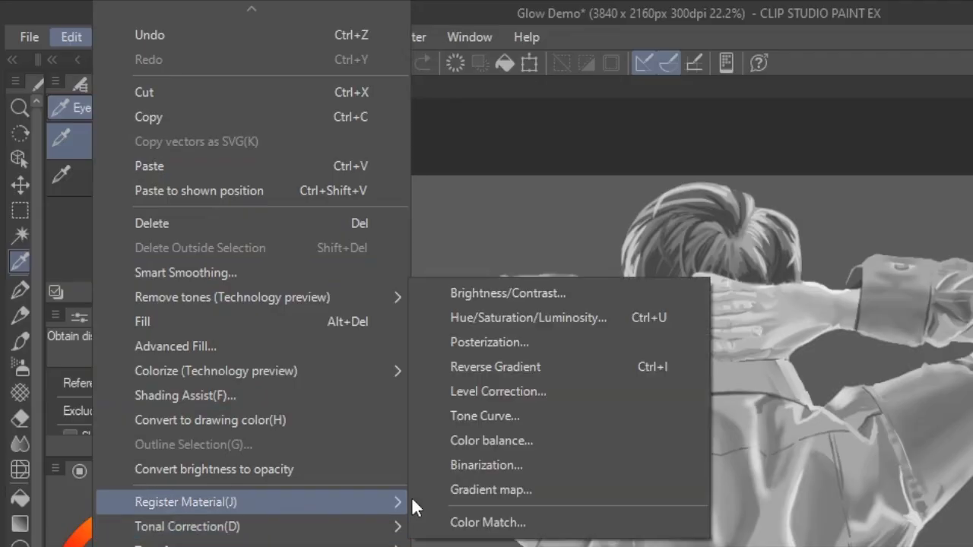
pyautogui.click(517, 489)
pyautogui.click(671, 258)
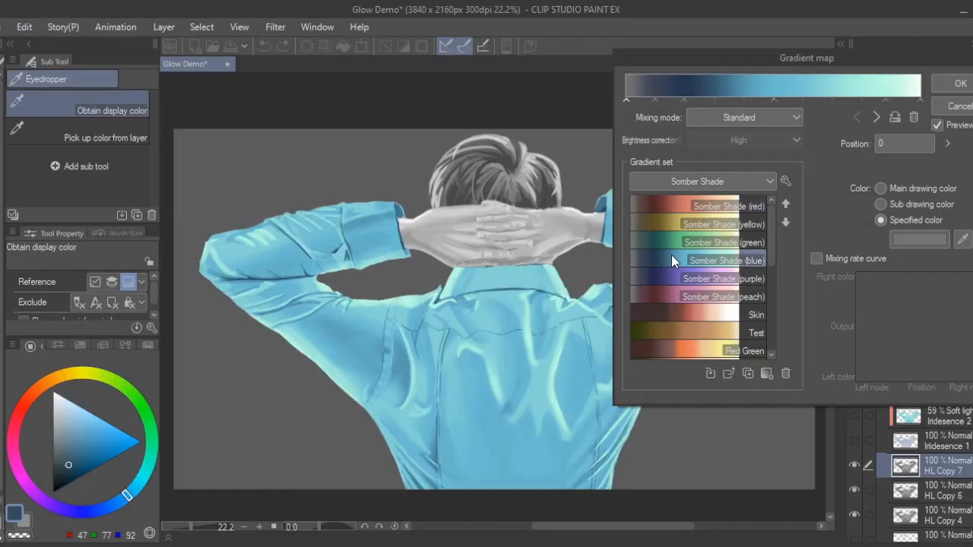
pyautogui.click(698, 101)
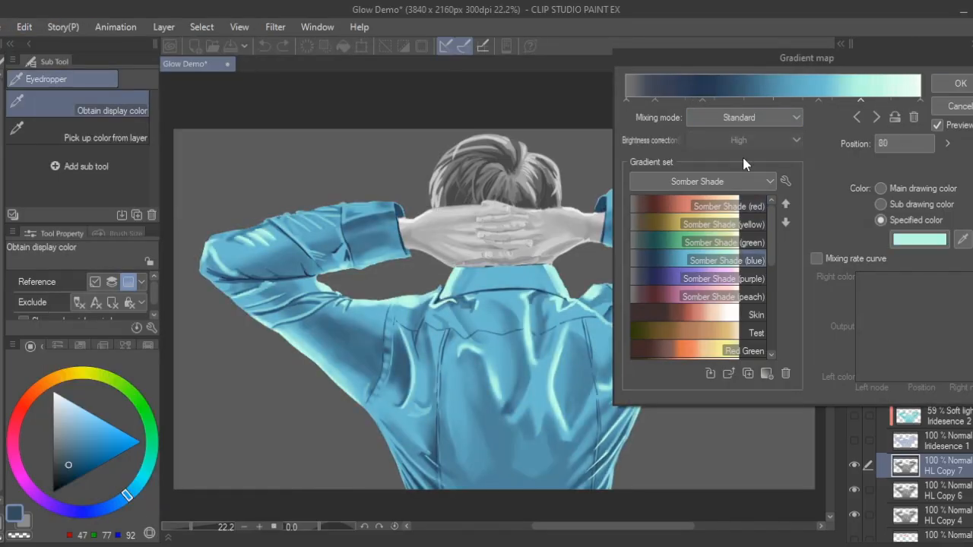
pyautogui.click(957, 89)
# - Set the blending mode of the blue jacket layer HL Copy 7 to Soft light
pyautogui.click(914, 361)
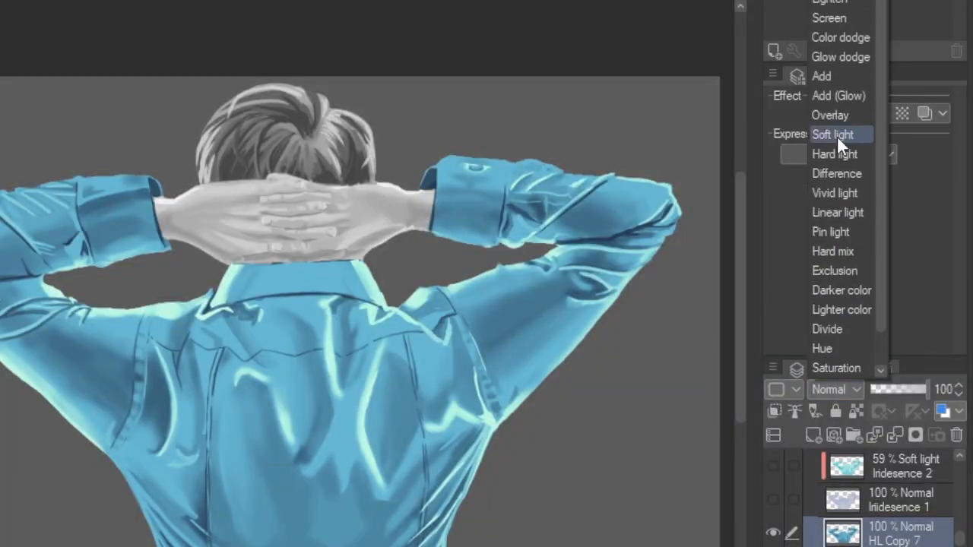
pyautogui.click(844, 133)
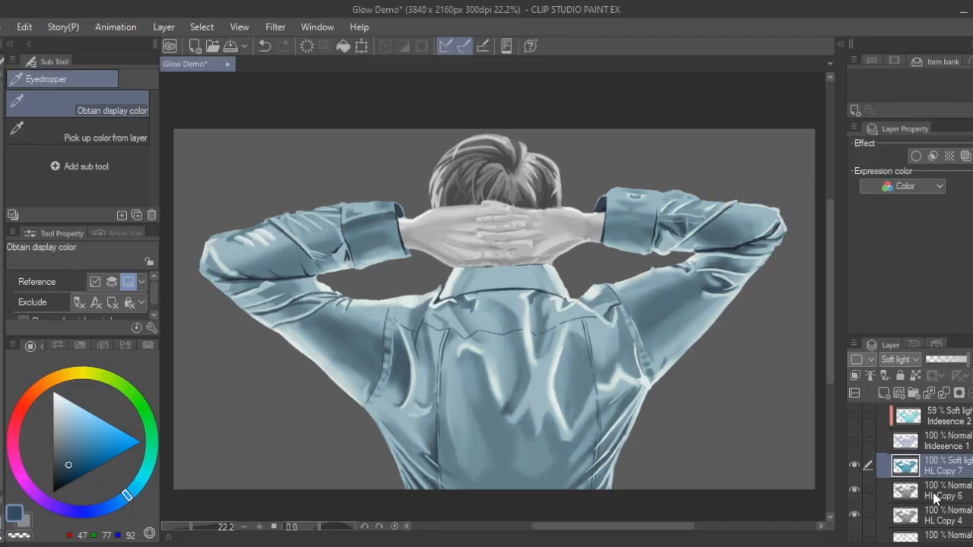
# - Apply a Tone Curve correction to the HL Copy 6 layer, bending the RGB curve into alternating peaks and dips for iridescent jacket colours
pyautogui.click(932, 492)
pyautogui.click(26, 30)
pyautogui.moveTo(109, 387)
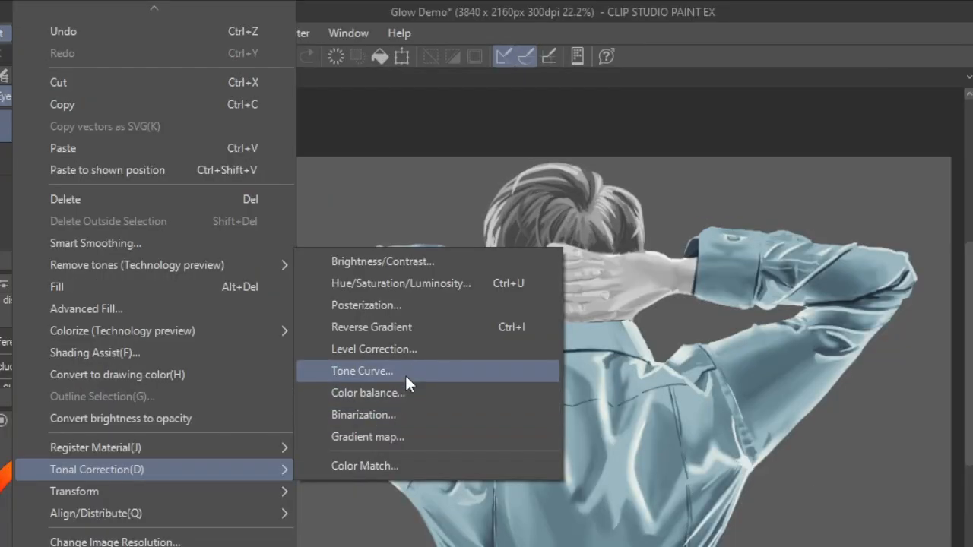
pyautogui.click(406, 377)
pyautogui.moveTo(233, 151); pyautogui.dragTo(234, 295)
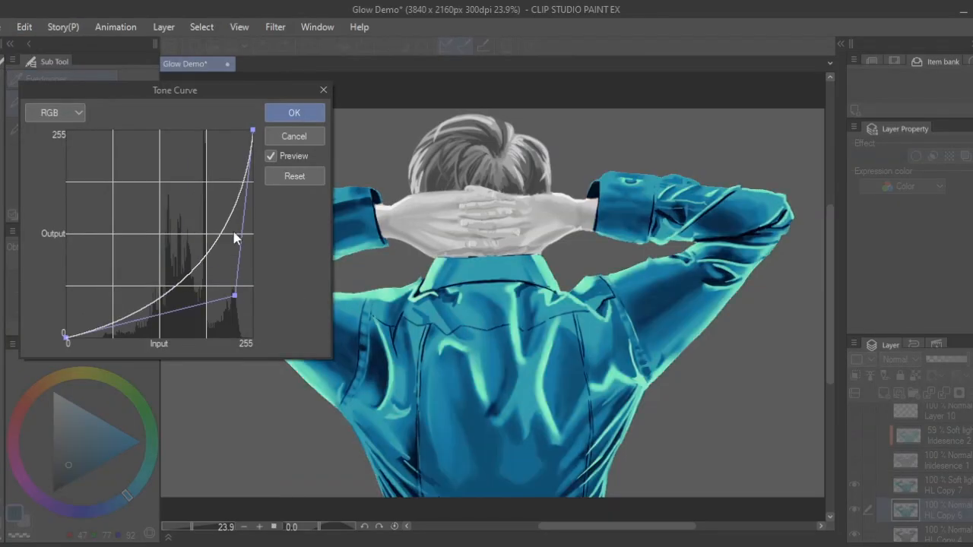
pyautogui.moveTo(204, 253); pyautogui.dragTo(203, 144)
pyautogui.moveTo(179, 181); pyautogui.dragTo(180, 215)
pyautogui.moveTo(165, 201); pyautogui.dragTo(166, 171)
pyautogui.moveTo(130, 239); pyautogui.dragTo(129, 175)
pyautogui.moveTo(204, 144); pyautogui.dragTo(203, 136)
pyautogui.moveTo(220, 218); pyautogui.dragTo(227, 209)
pyautogui.moveTo(166, 172); pyautogui.dragTo(159, 154)
pyautogui.moveTo(234, 297); pyautogui.dragTo(236, 253)
pyautogui.moveTo(253, 130); pyautogui.dragTo(253, 154)
pyautogui.moveTo(158, 154); pyautogui.dragTo(153, 240)
pyautogui.moveTo(185, 190); pyautogui.dragTo(182, 176)
pyautogui.moveTo(104, 198); pyautogui.dragTo(109, 282)
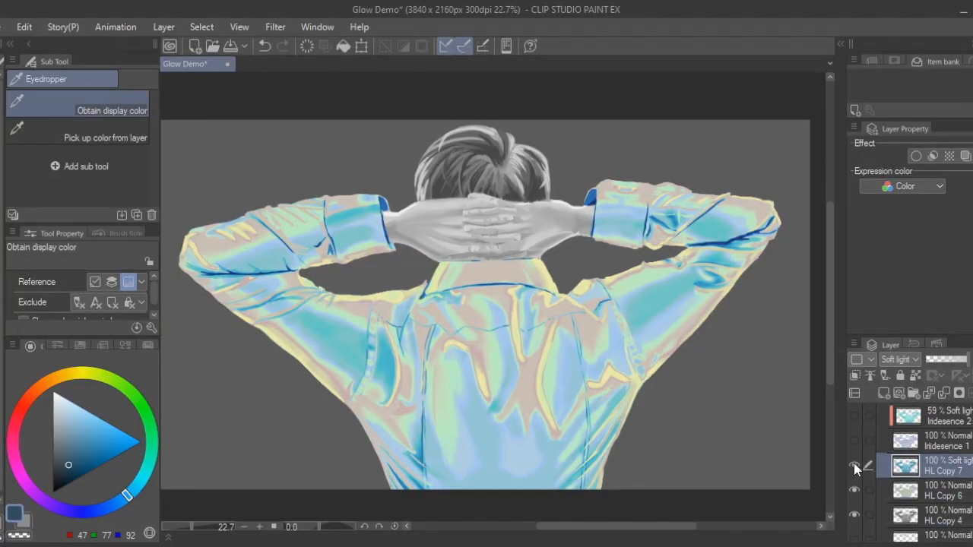
# - Show the illustration's colour layers and add a pale rim glow along the hair, sleeves and shoulders
pyautogui.click(854, 466)
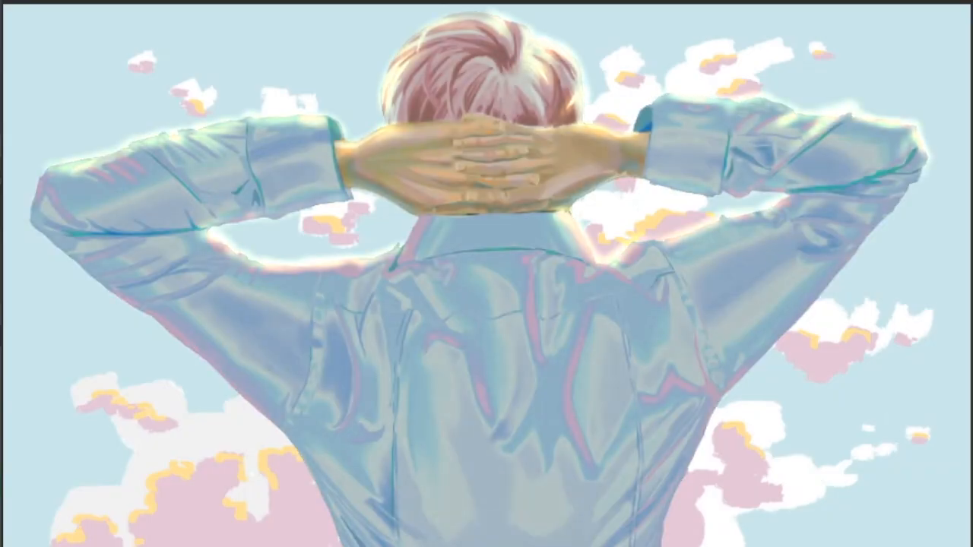
pyautogui.hotkey('ctrl', 'j')
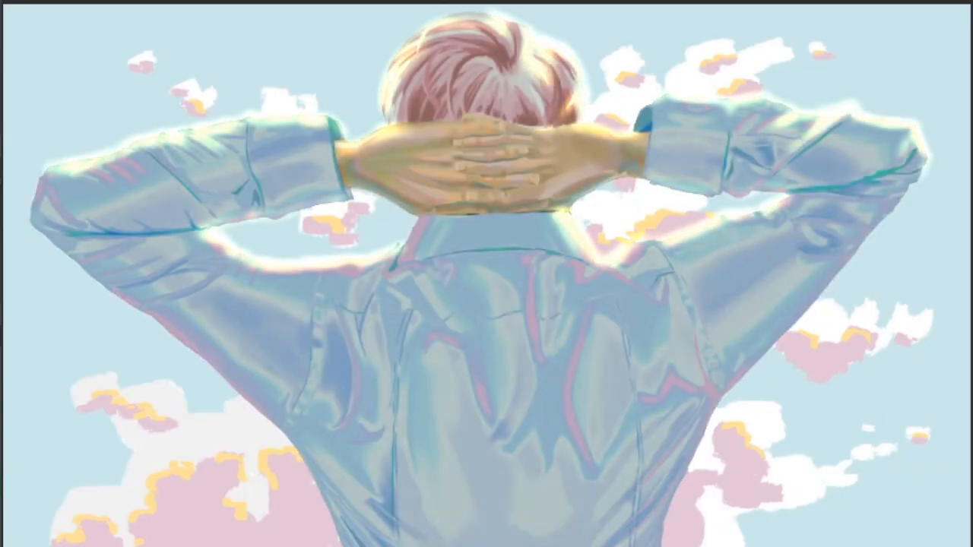